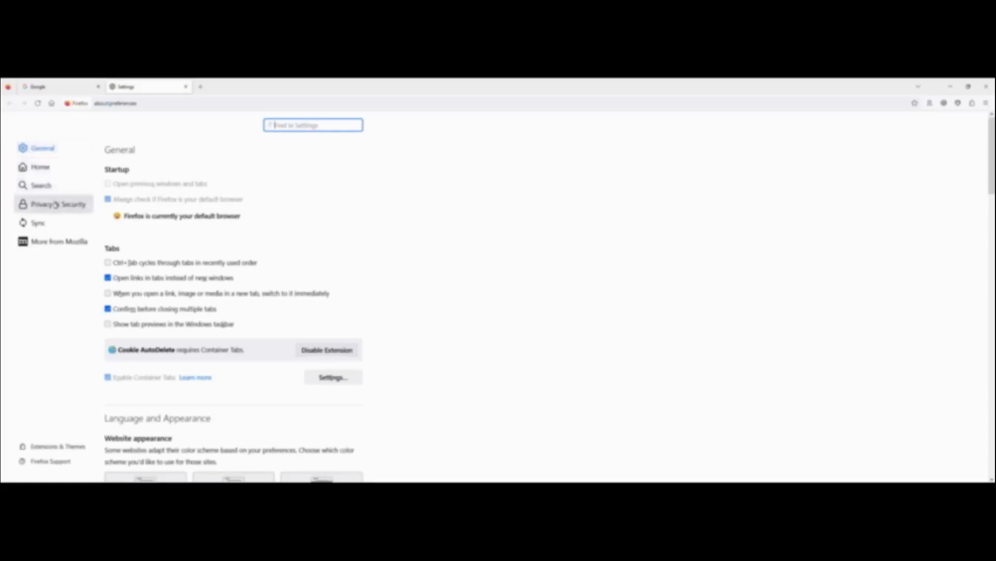
- Examine the Privacy & Security settings for tracking protection, cookies, logins, autofill, history and address bar suggestions
click(57, 205)
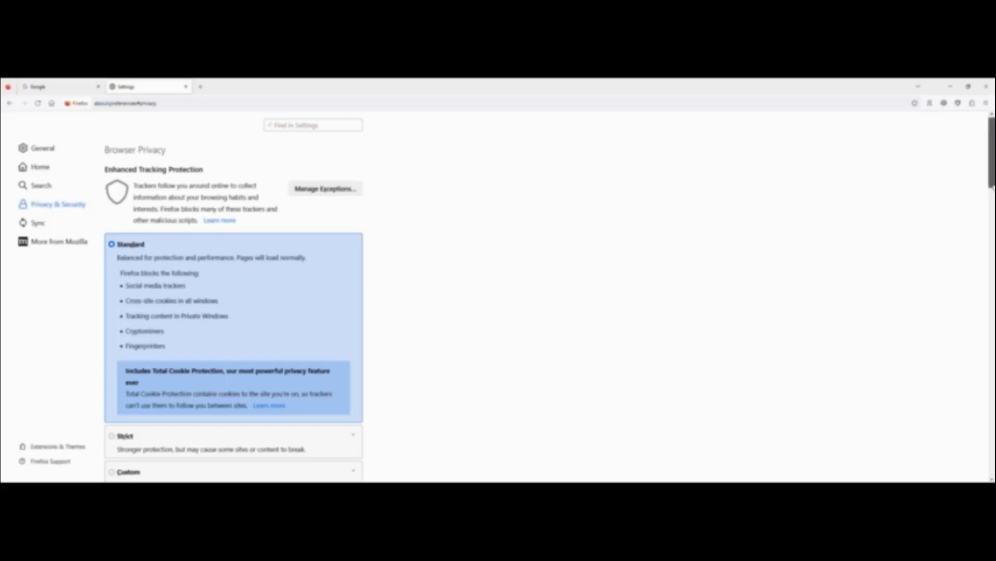
scroll(991, 156, down, 1)
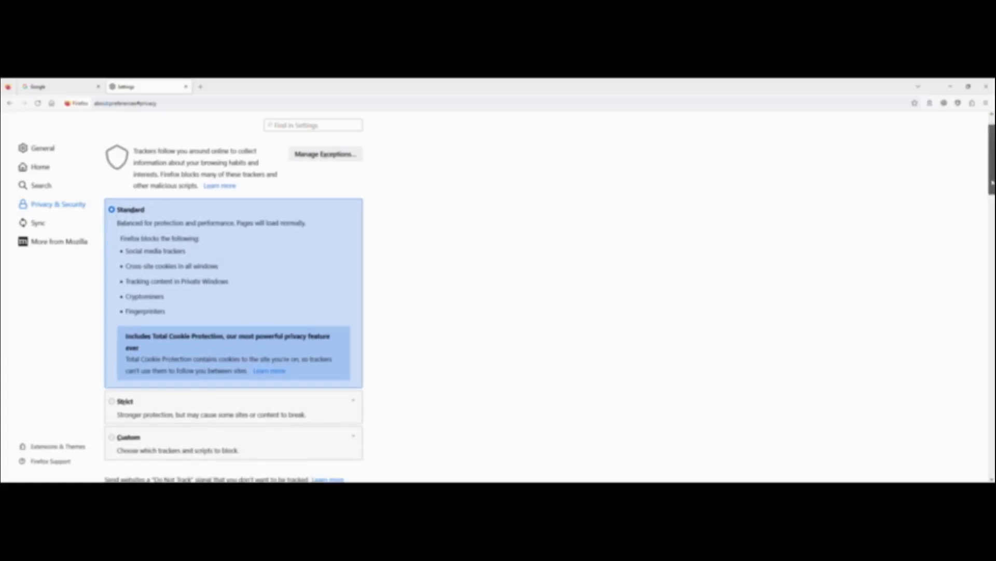
drag(991, 182, 990, 240)
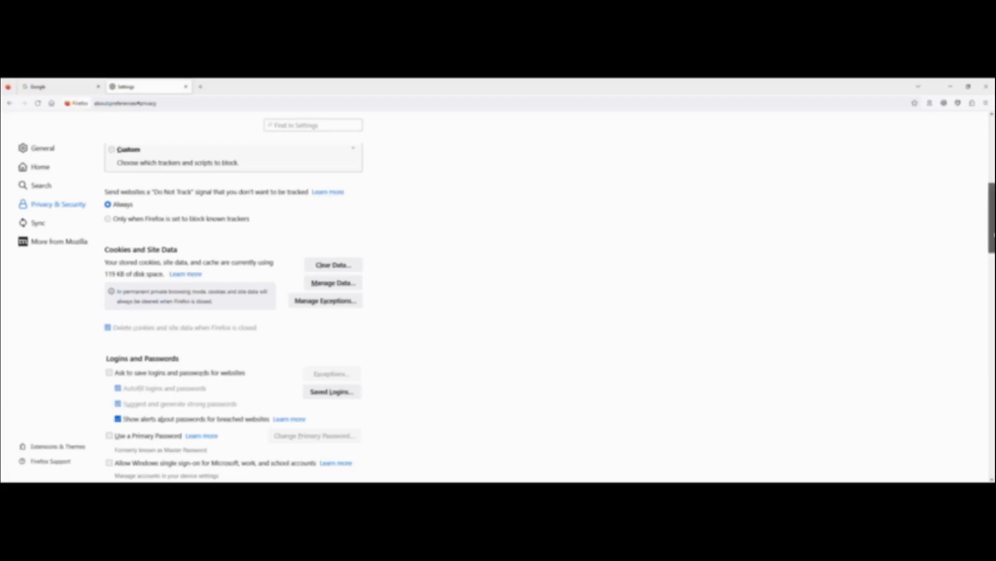
scroll(888, 260, down, 5)
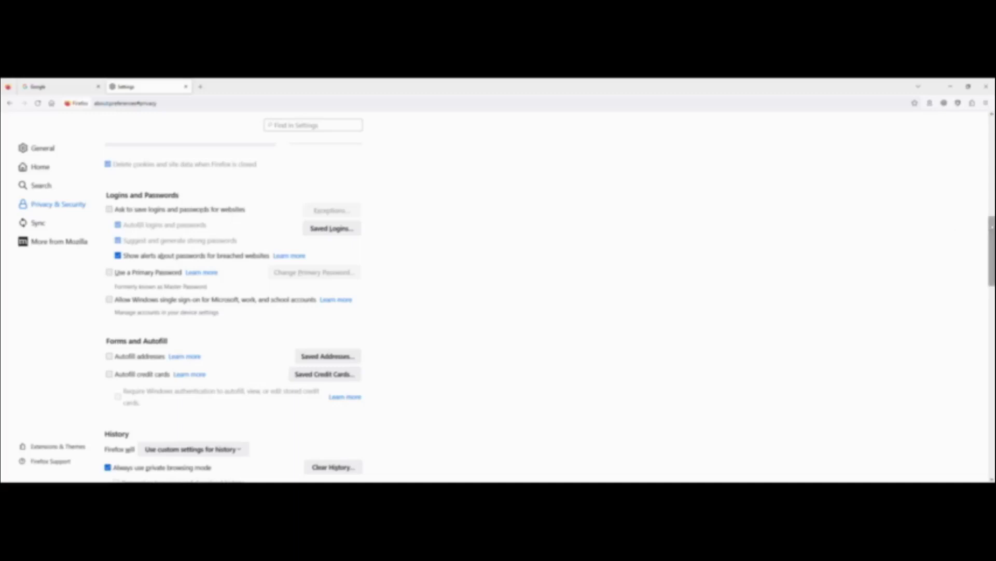
scroll(993, 228, down, 1)
drag(993, 229, 979, 263)
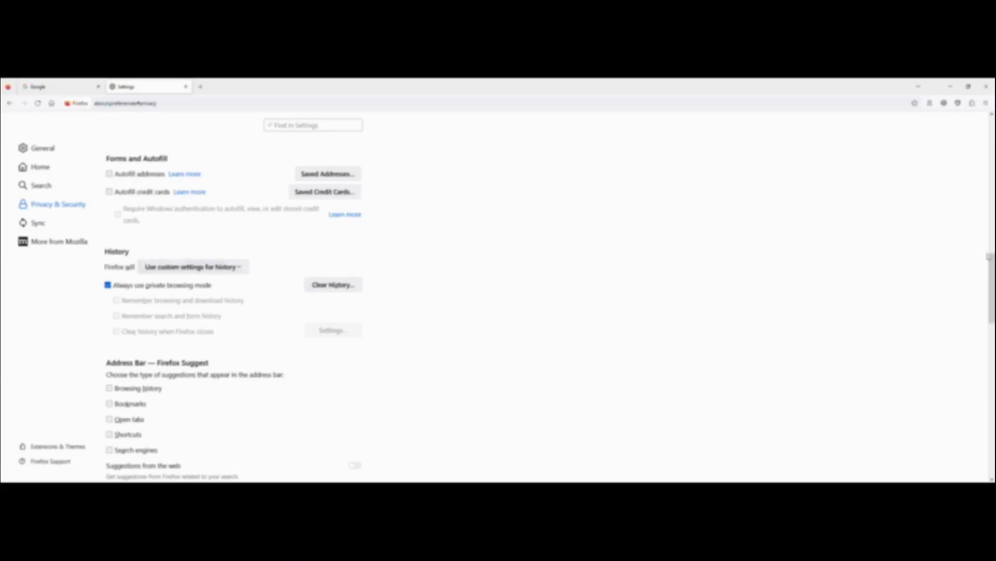
scroll(992, 267, down, 1)
drag(993, 268, 993, 272)
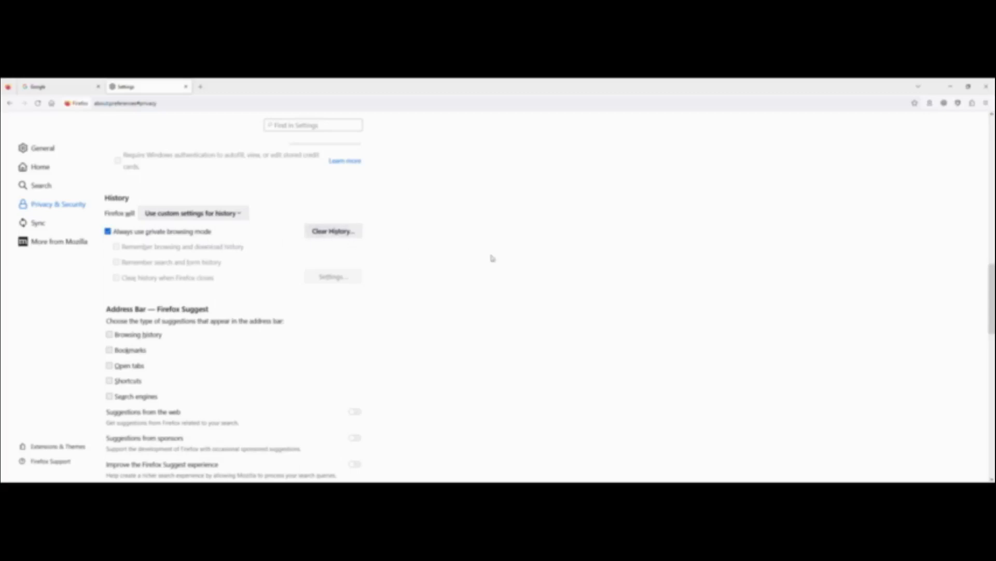
drag(993, 283, 967, 307)
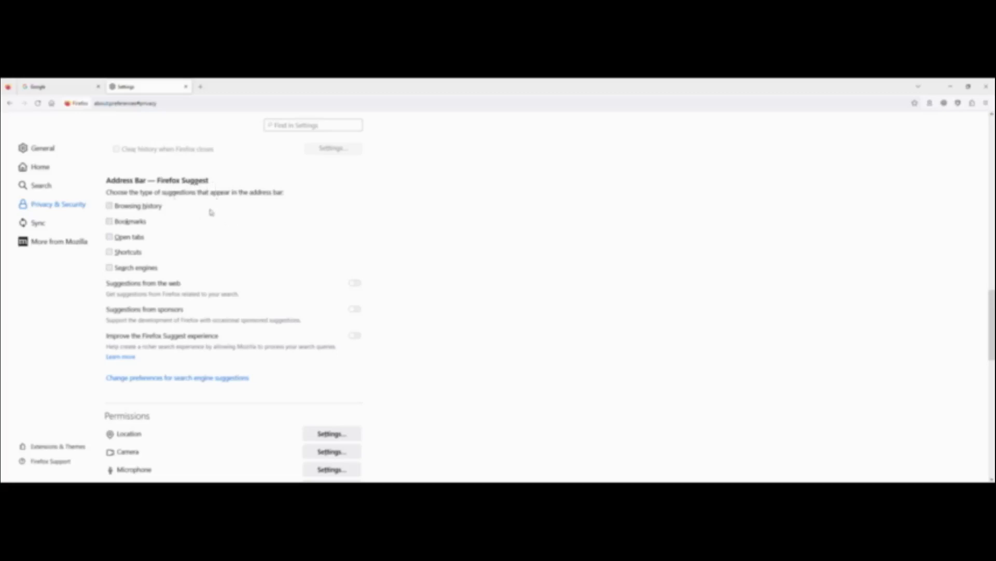
- Save the Location permissions with new requests asking to access your location blocked
drag(992, 322, 978, 368)
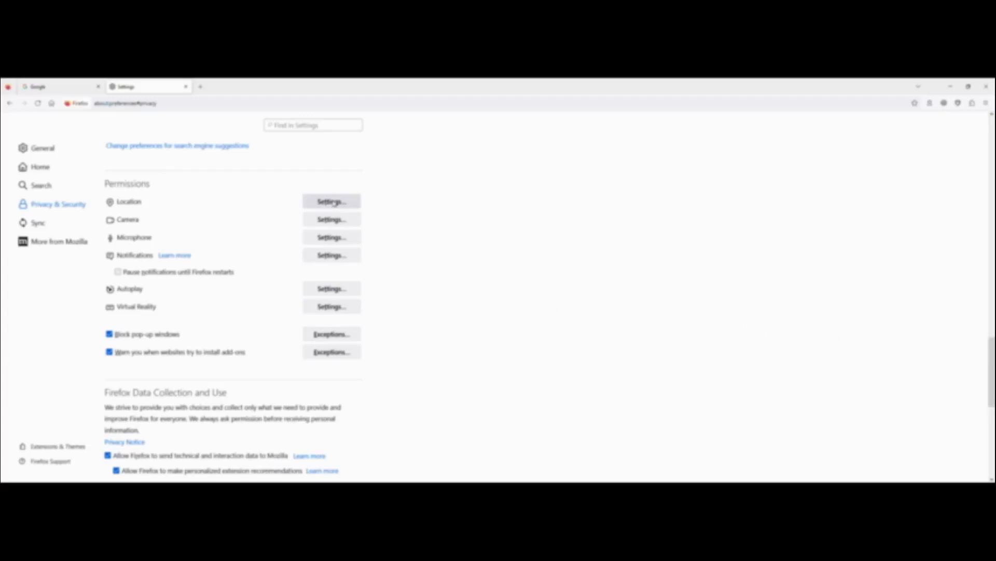
click(332, 202)
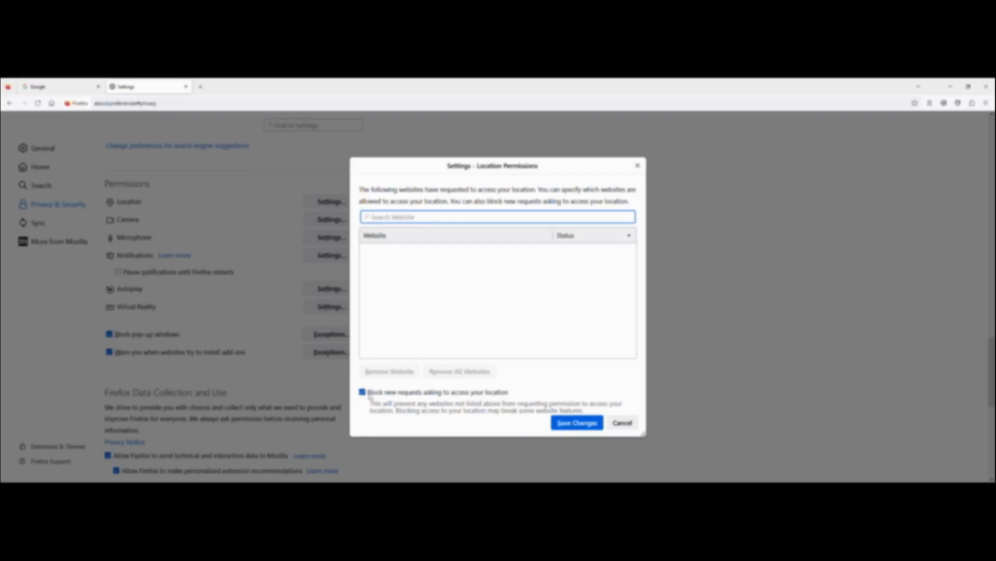
click(577, 423)
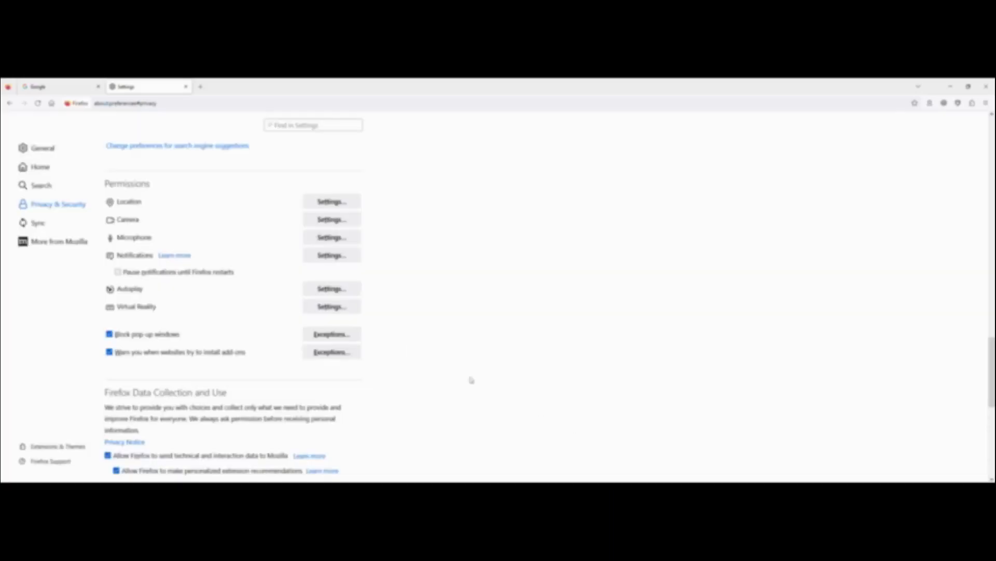
- Examine the Camera and Microphone permission settings, leaving each without saving changes
click(320, 221)
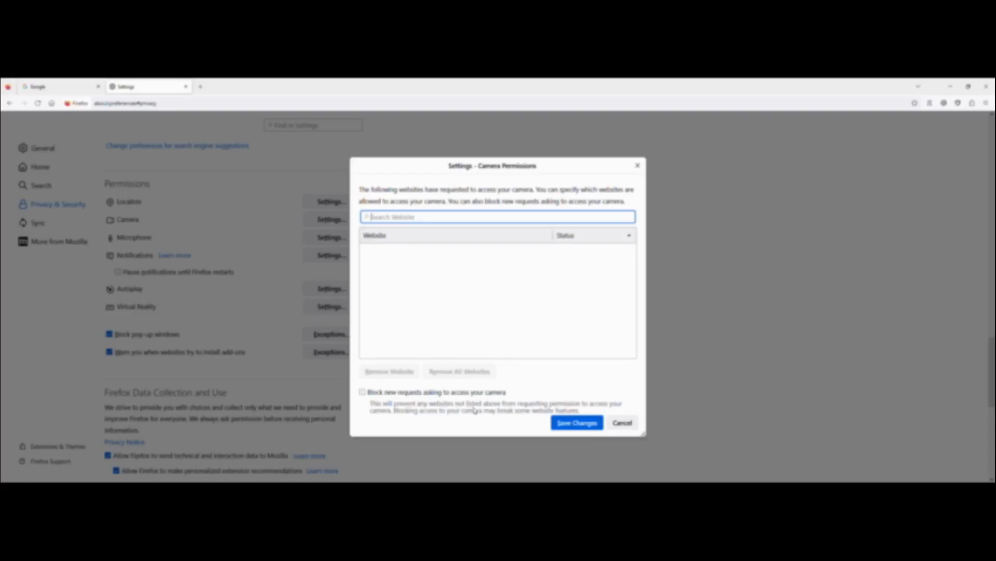
click(617, 424)
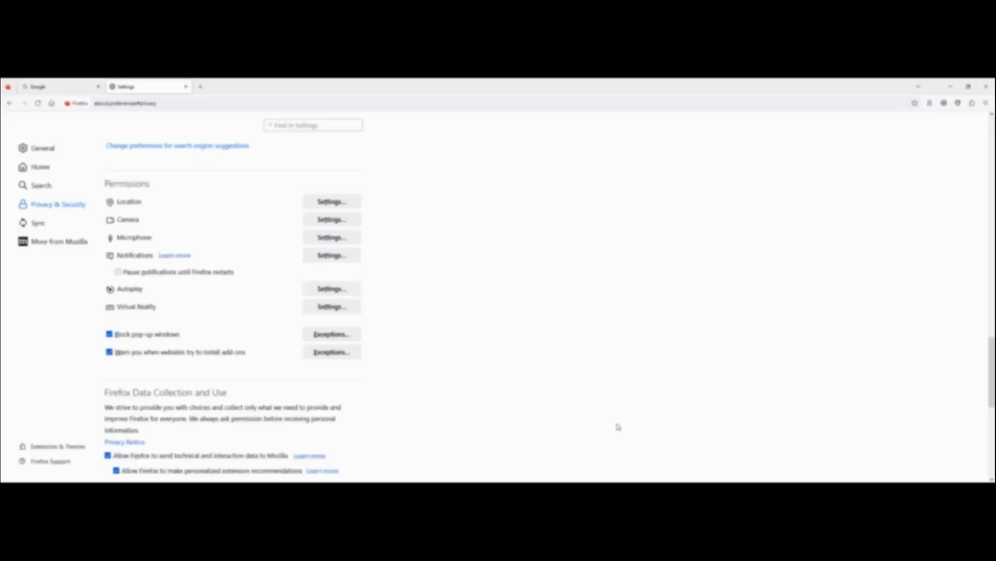
click(331, 238)
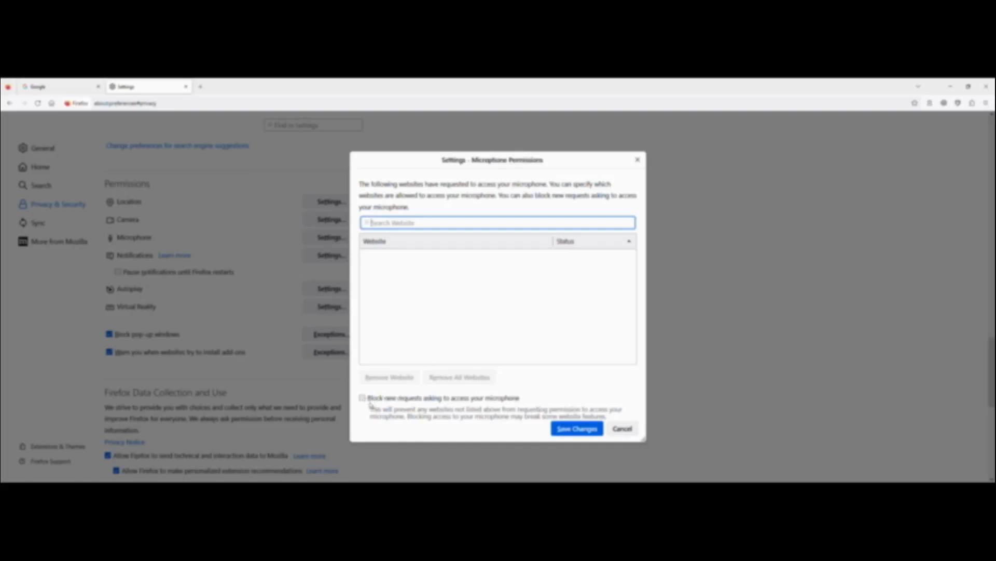
click(620, 427)
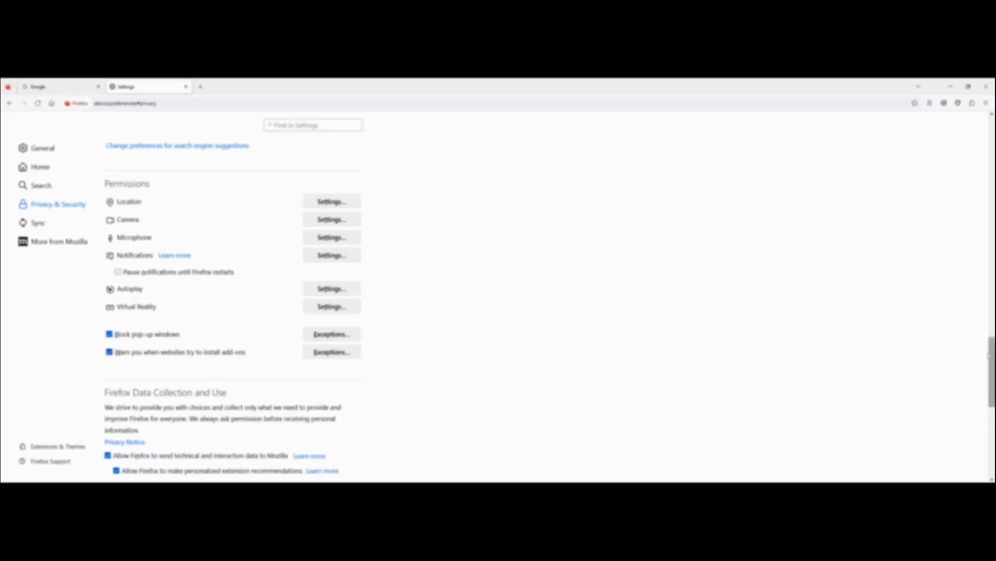
drag(991, 354, 991, 425)
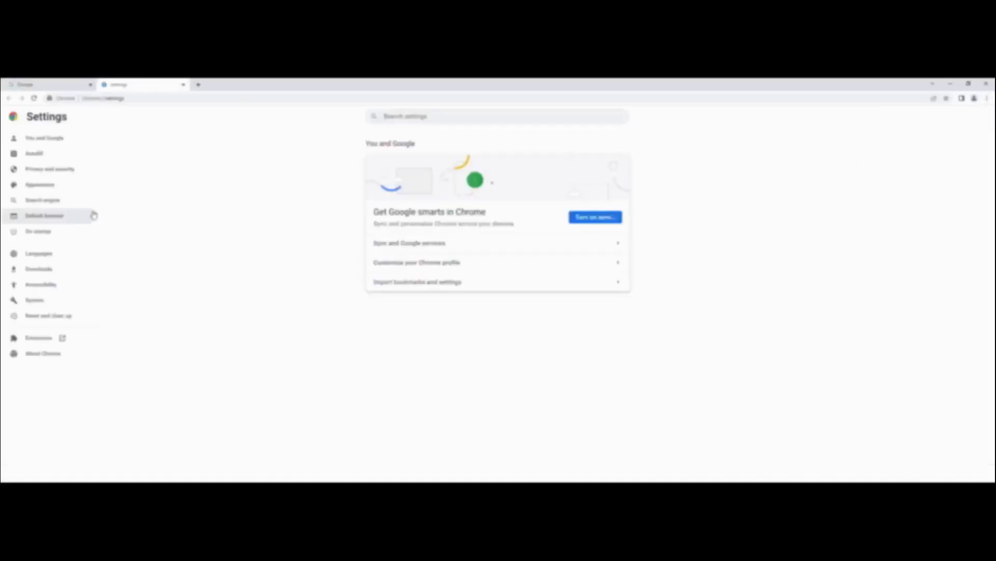
- Switch to Chrome and examine its cookie settings for third-party blocking, clearing data on close and Do Not Track requests
click(52, 173)
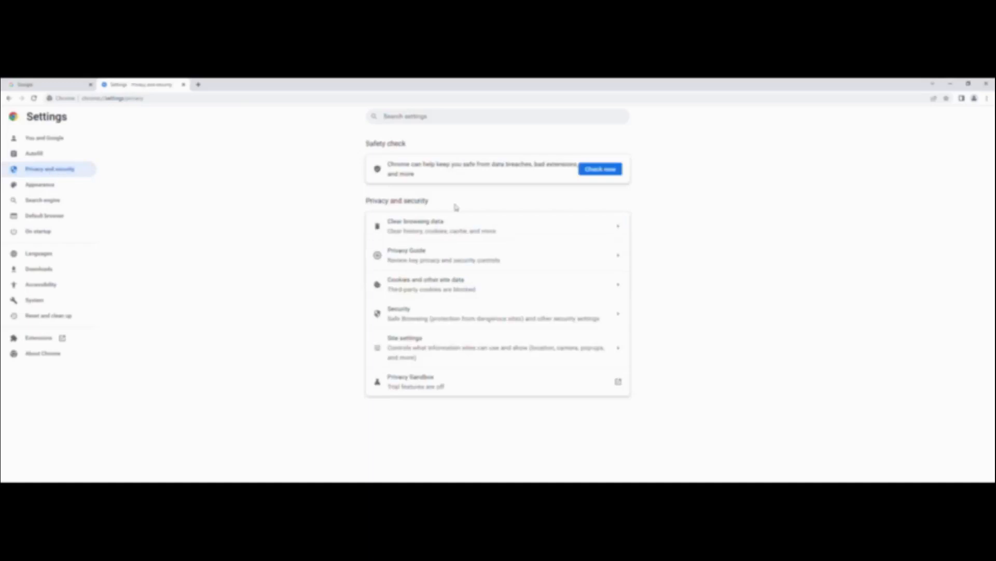
click(618, 287)
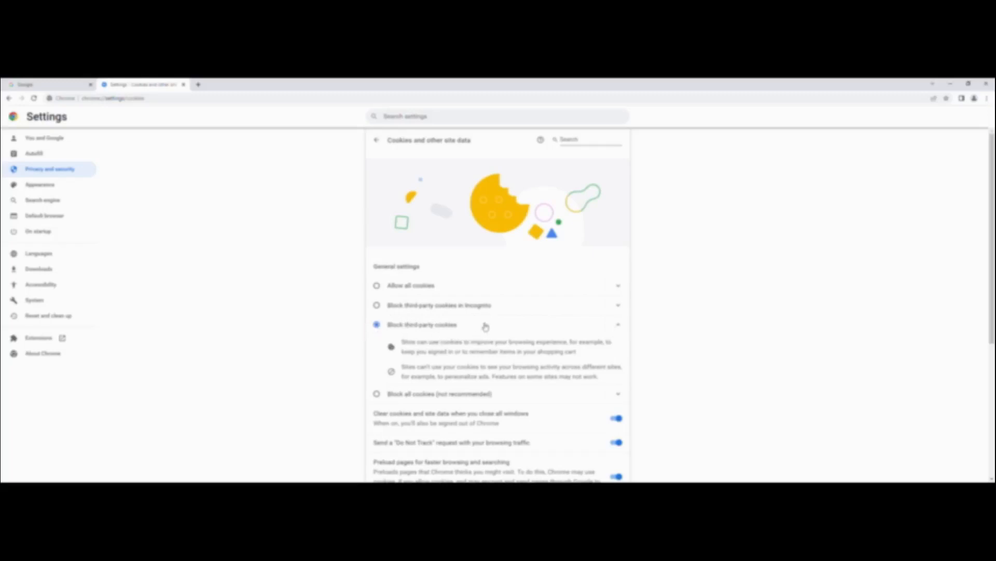
drag(993, 289, 985, 354)
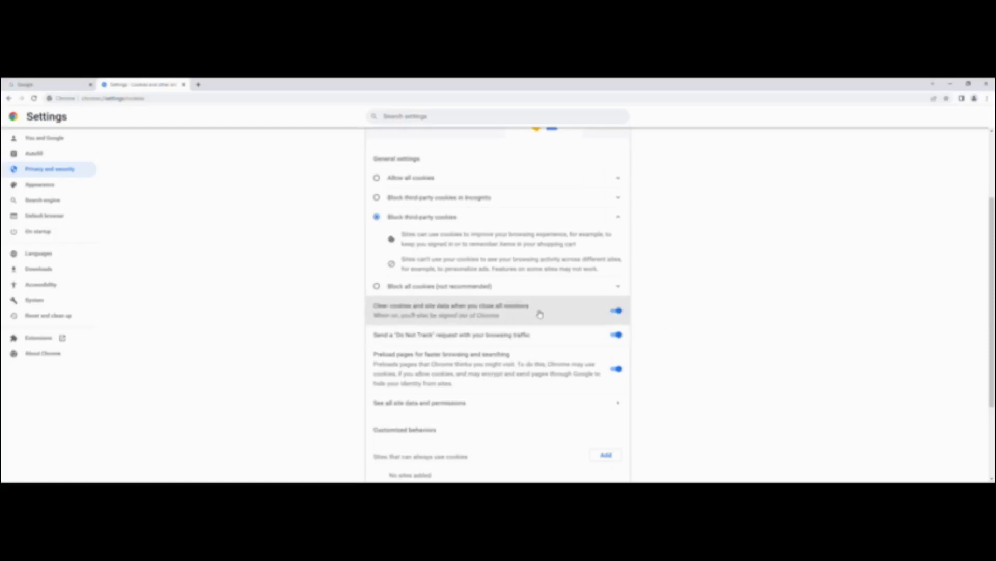
click(624, 314)
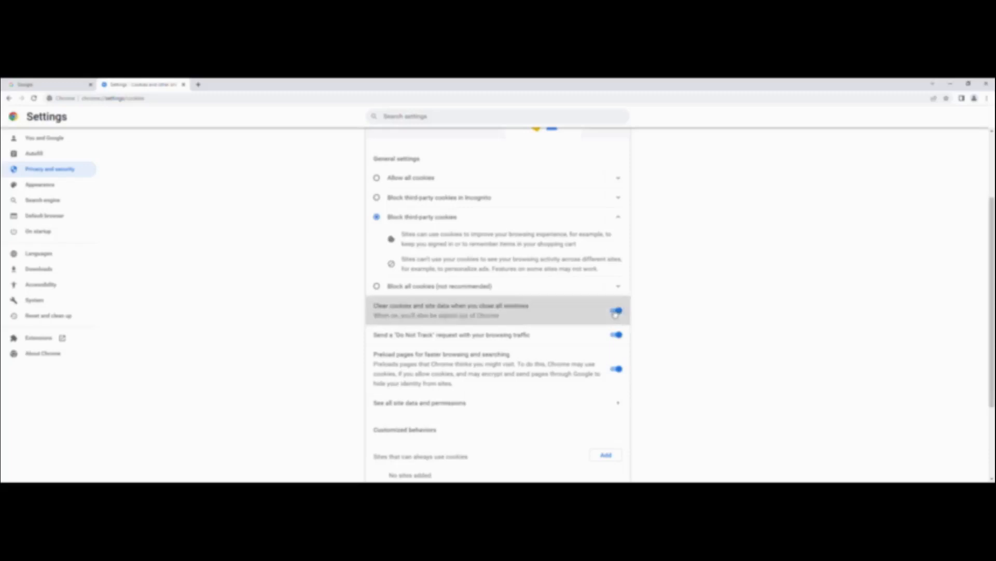
click(623, 315)
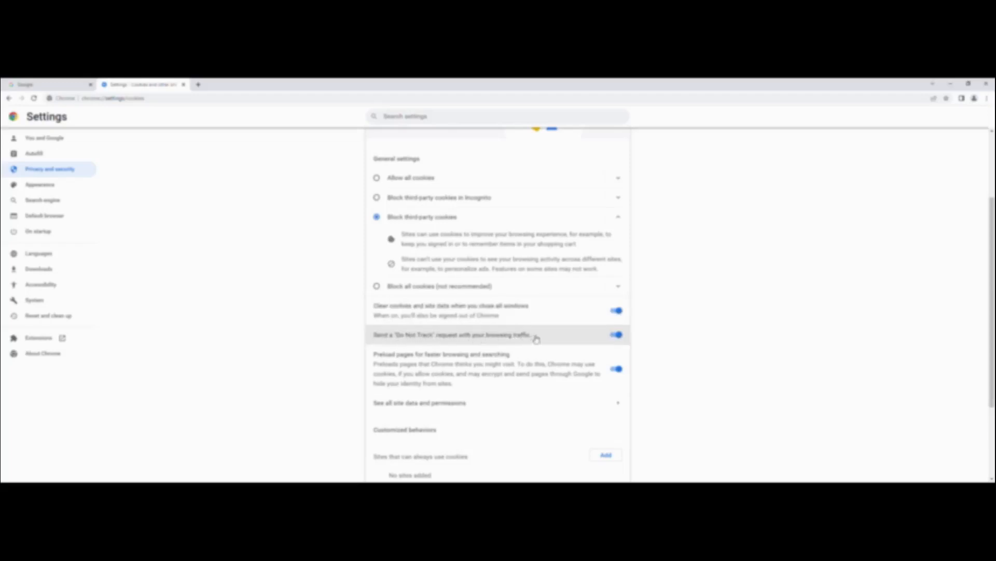
scroll(589, 338, up, 3)
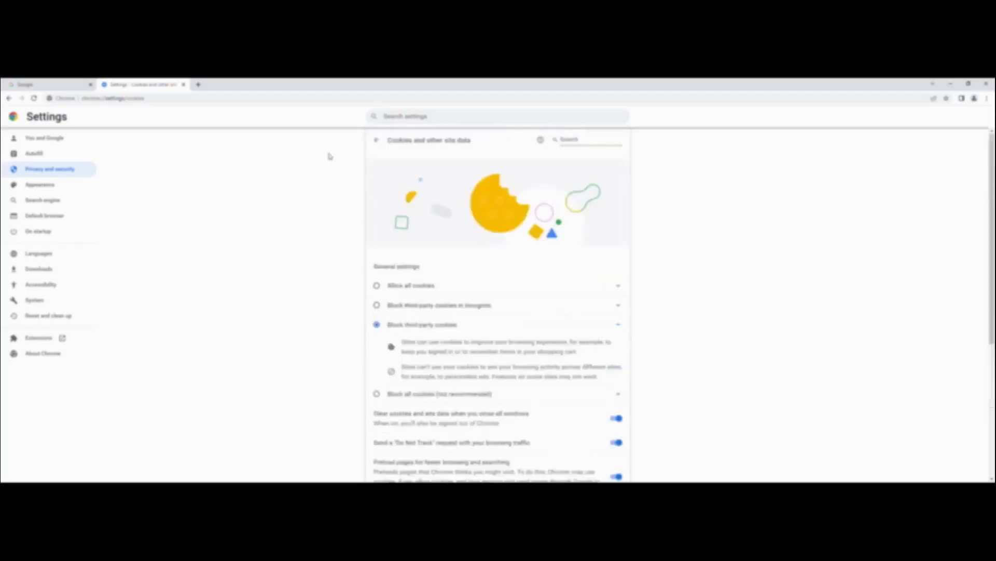
click(376, 142)
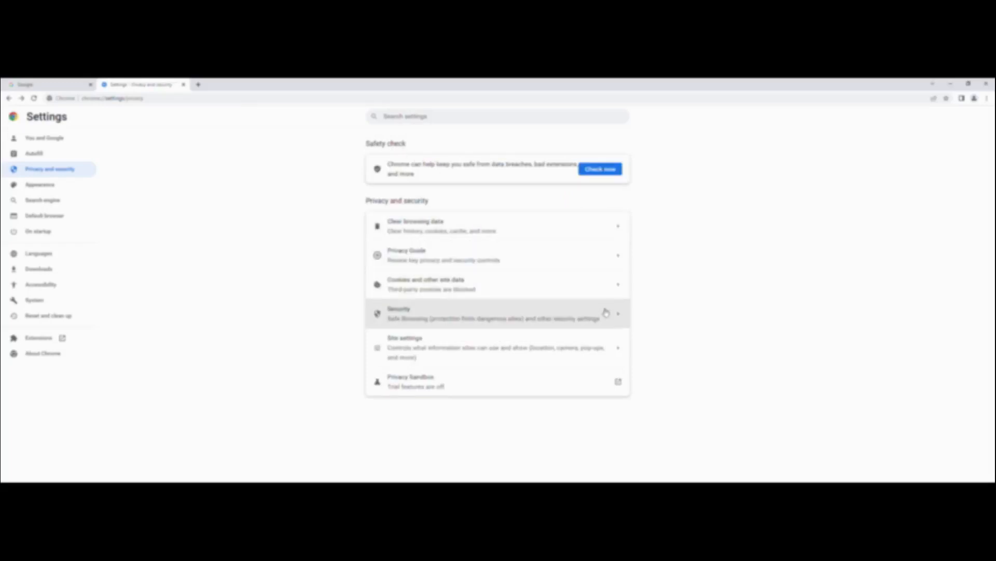
- Examine the Safe Browsing protection levels in the Security settings, and return to the privacy overview
click(621, 316)
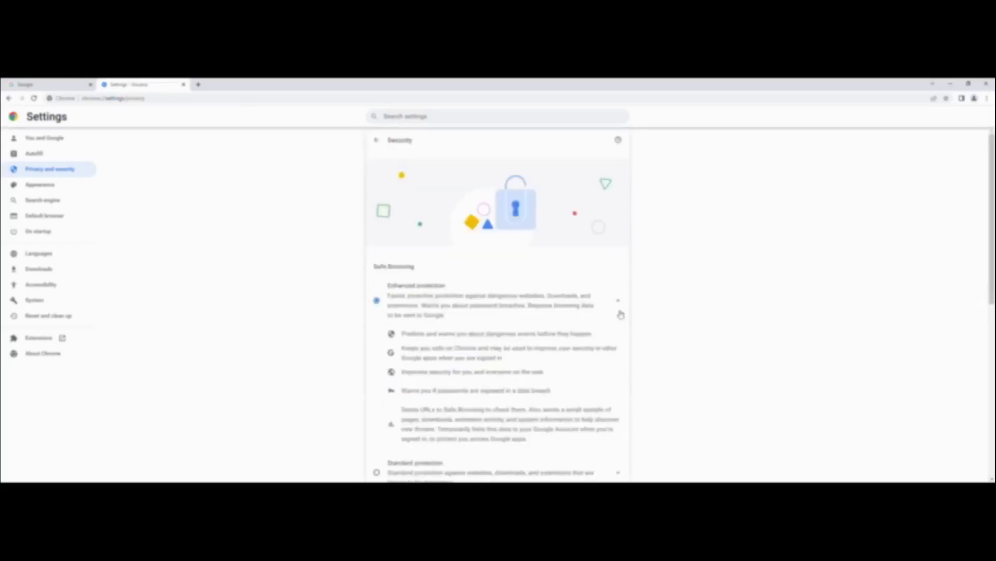
drag(989, 213, 987, 255)
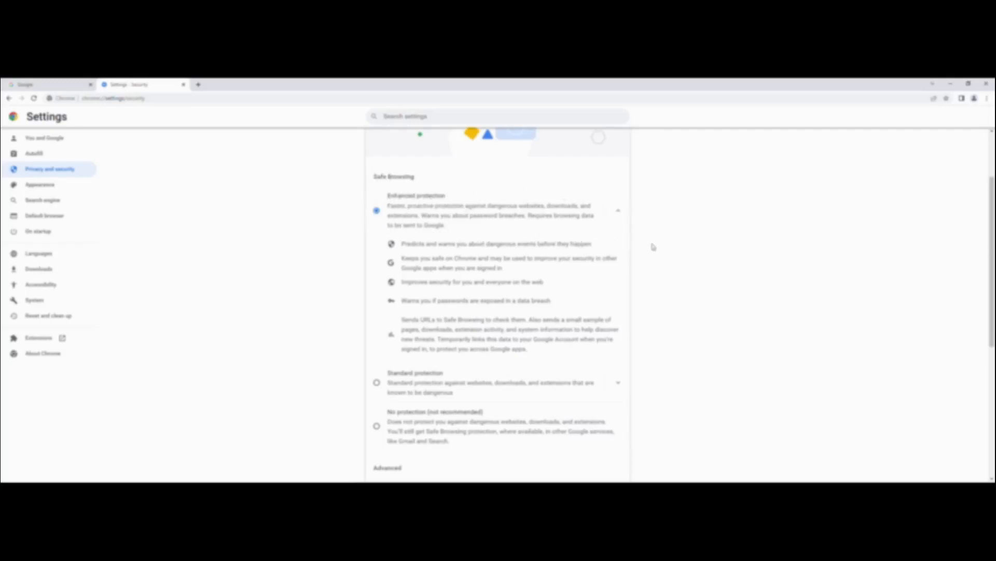
drag(992, 289, 989, 243)
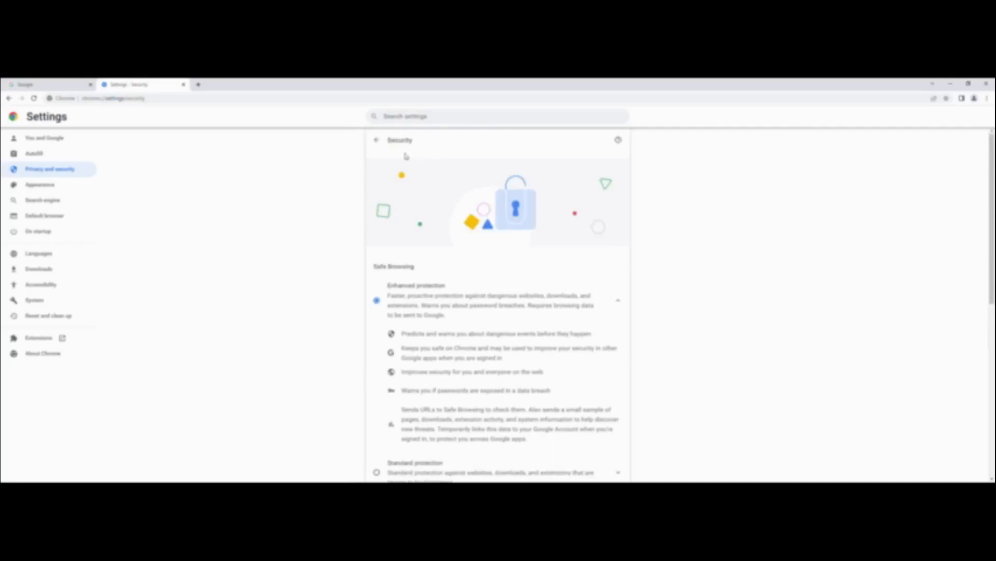
click(377, 142)
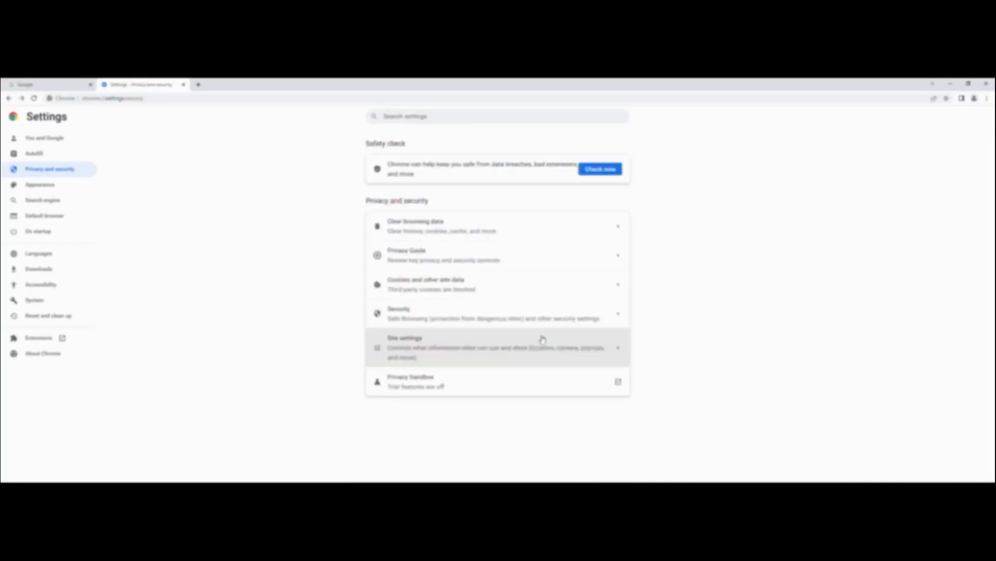
- Set the default location behavior in Site settings to "Don't allow sites to see your location"
click(620, 351)
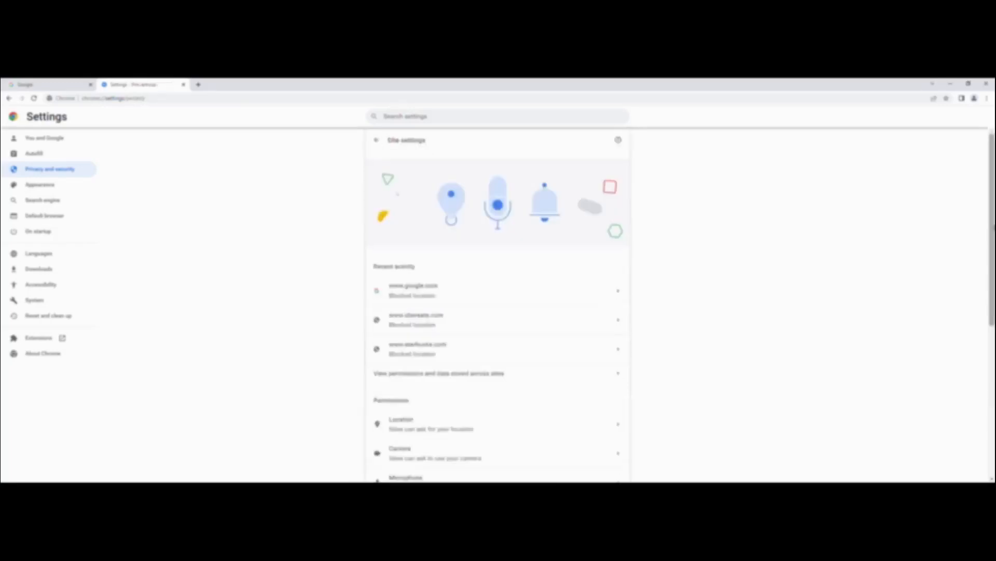
scroll(499, 306, down, 4)
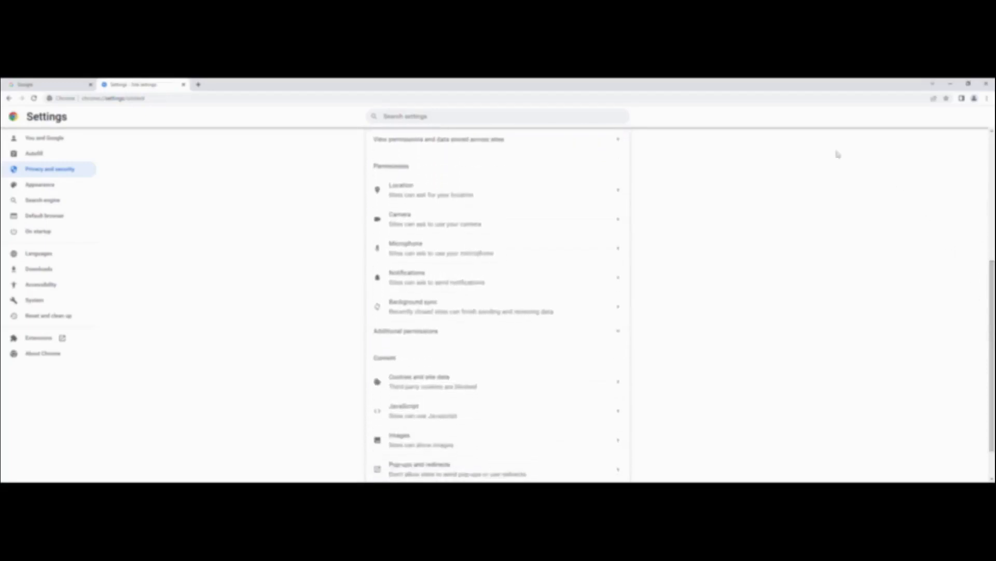
click(620, 191)
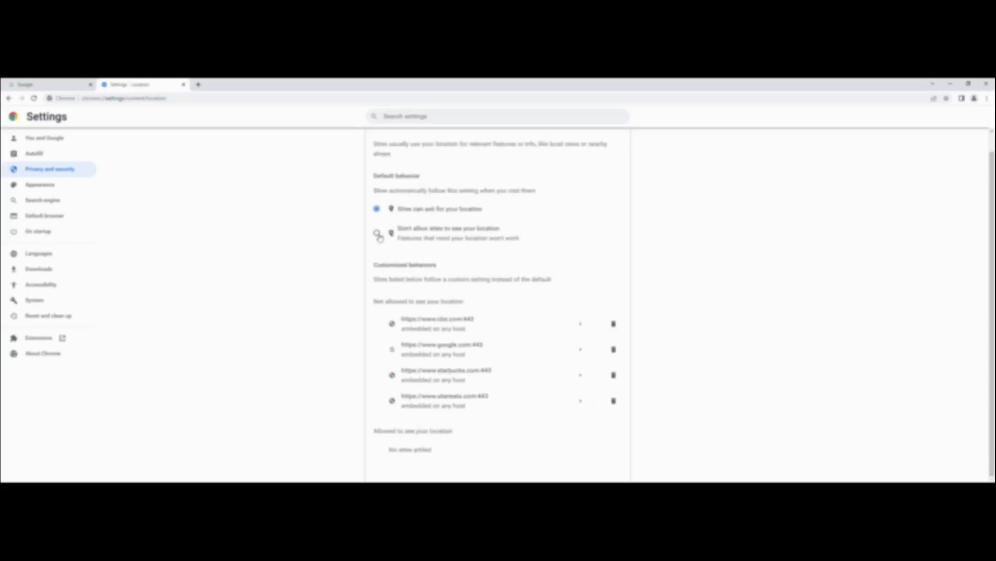
click(377, 234)
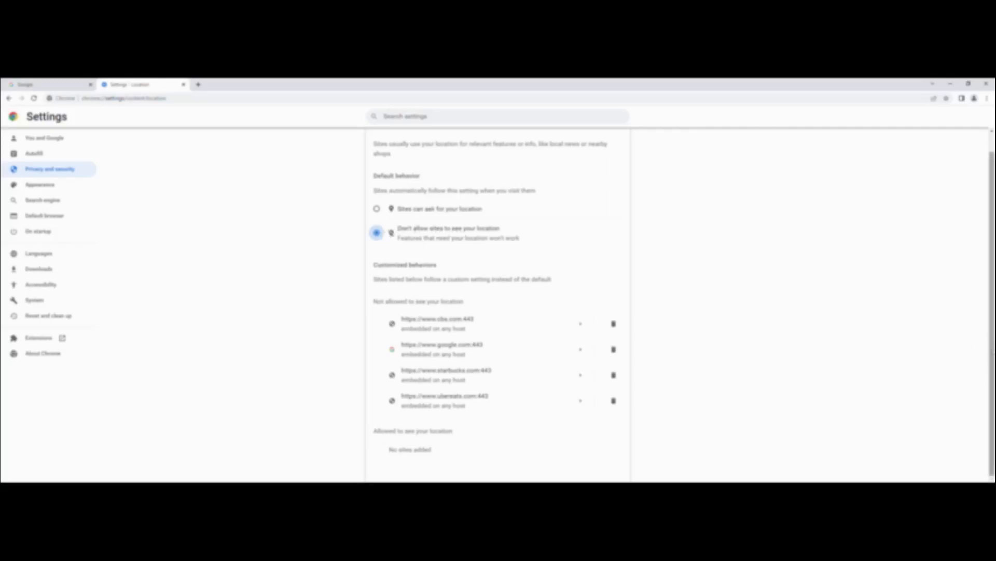
scroll(498, 301, up, 1)
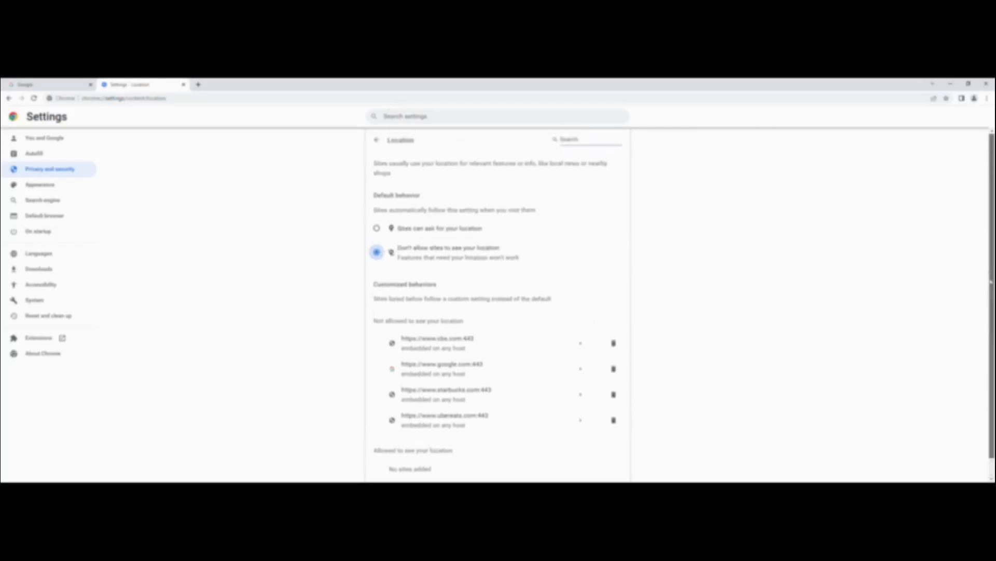
click(378, 140)
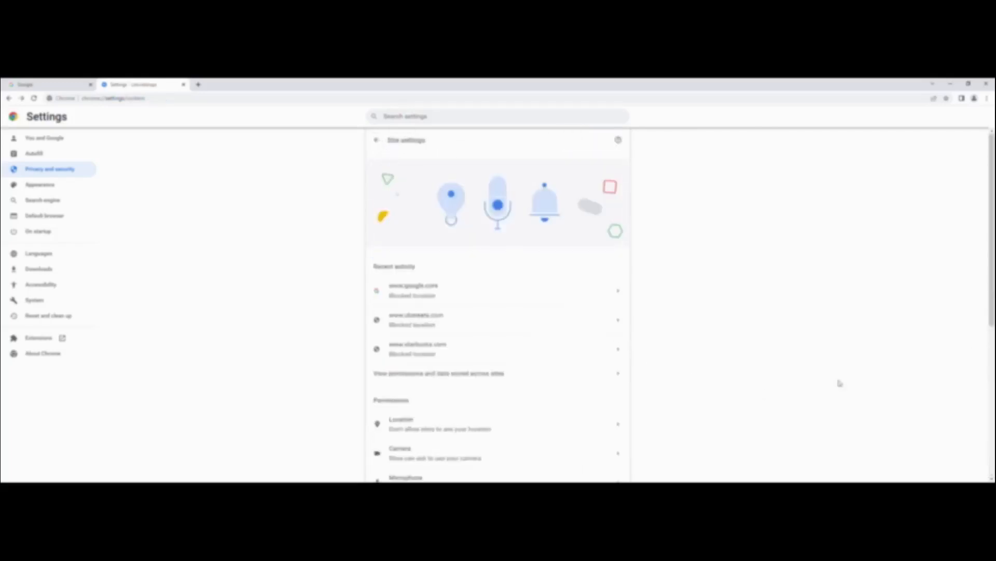
- Look over the remaining site permissions and content settings, such as camera, microphone, notifications and pop-ups
scroll(991, 306, down, 1)
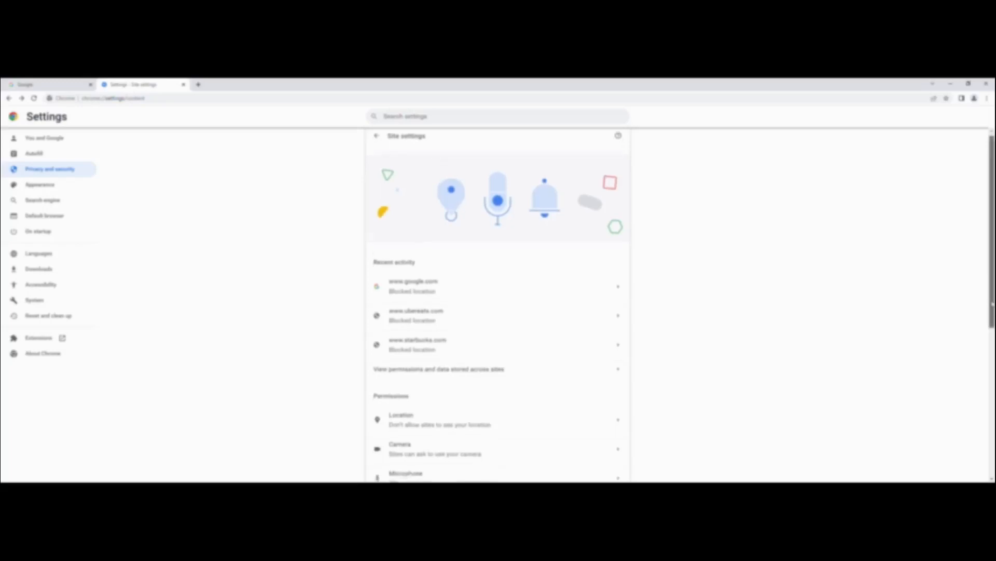
scroll(982, 435, down, 5)
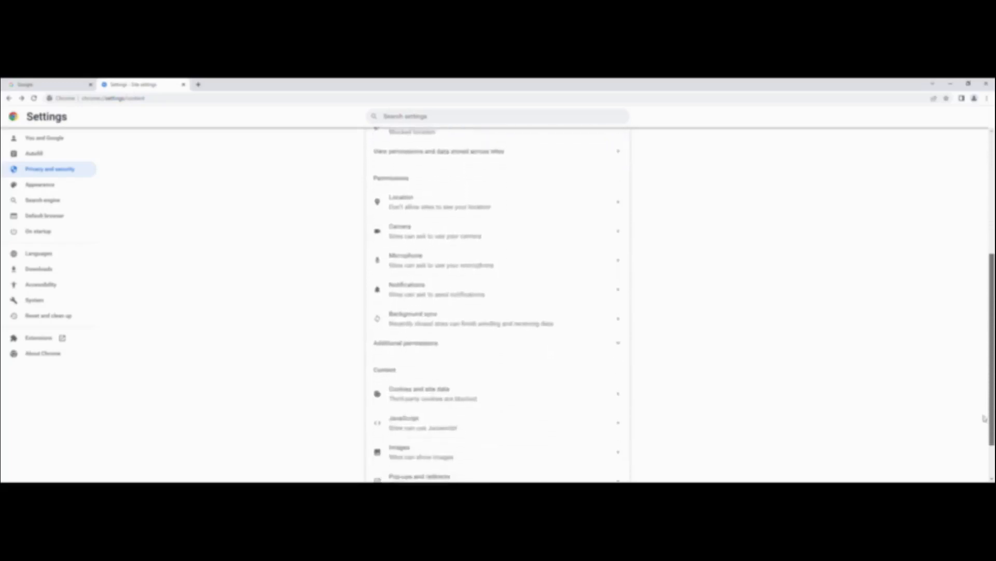
scroll(983, 441, down, 1)
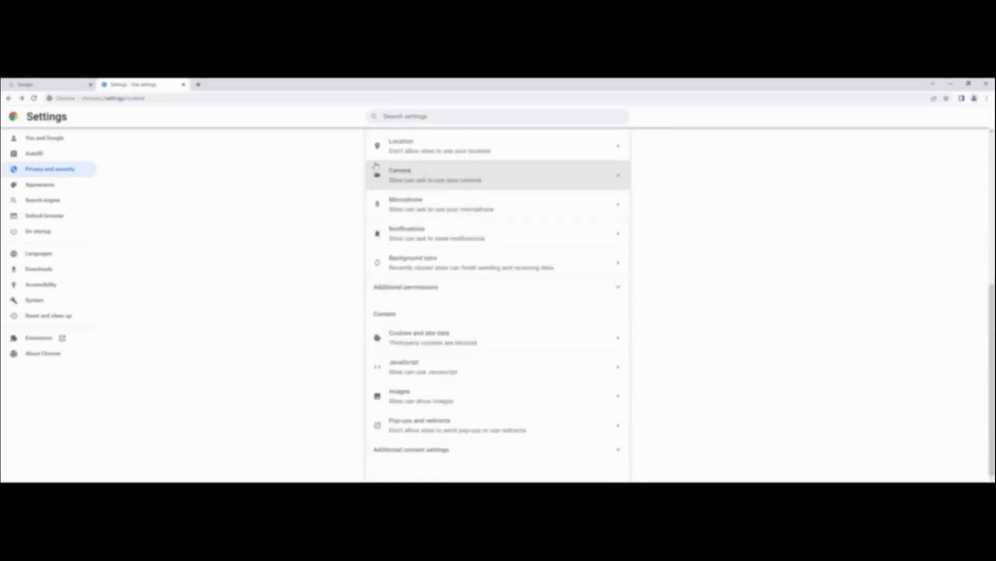